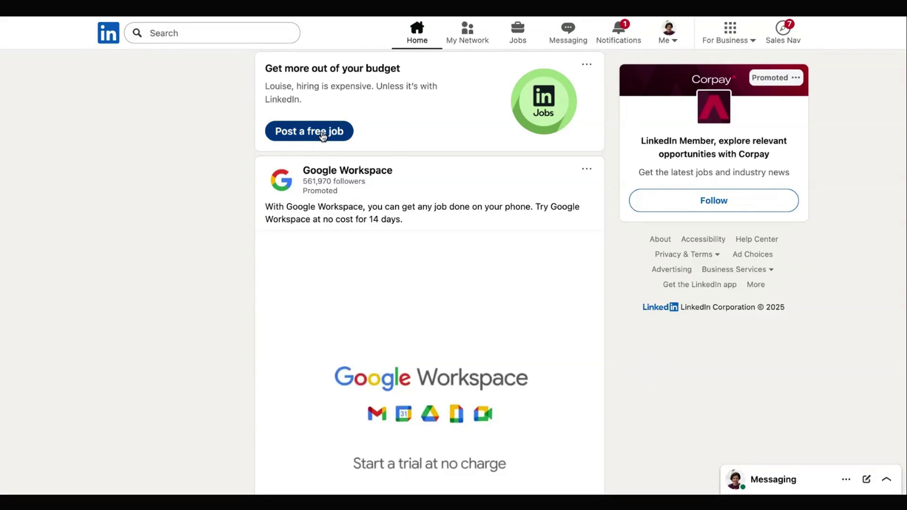
Start a free job post from the Jobs page and clear the prefilled job title
{"action": "left_click", "coordinate": [519, 37]}
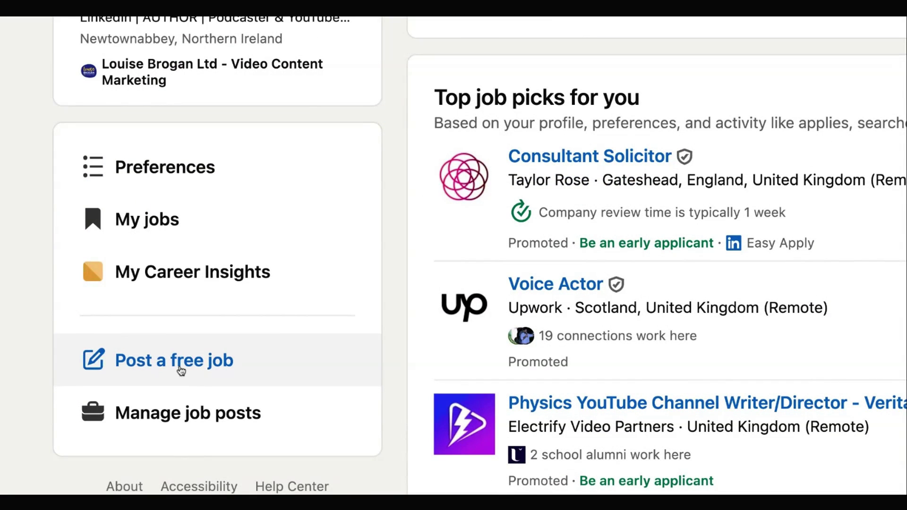
{"action": "left_click", "coordinate": [181, 370]}
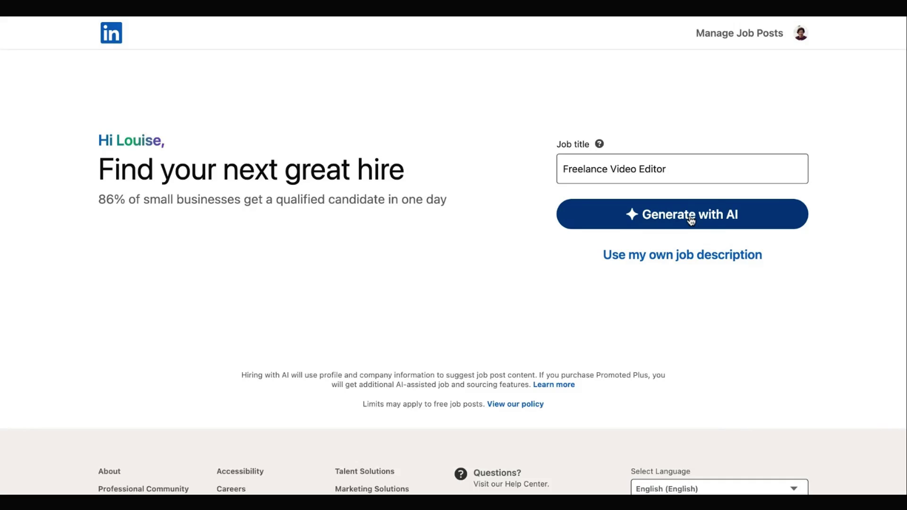
{"action": "left_click_drag", "start_coordinate": [682, 166], "coordinate": [533, 170]}
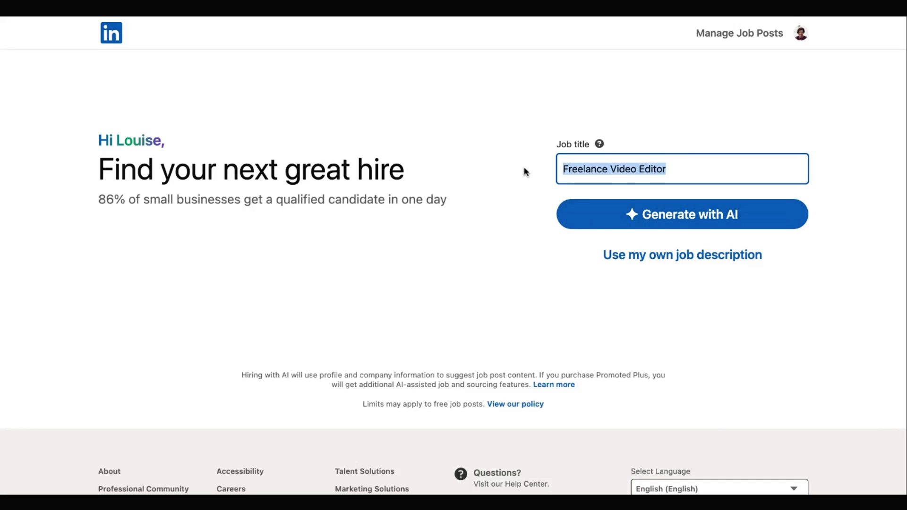
{"action": "key", "text": "BackSpace"}
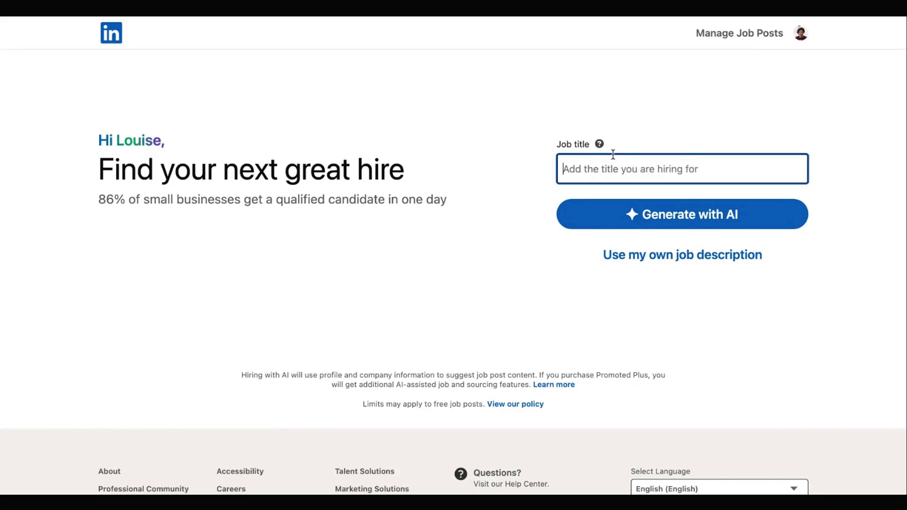
Read the help note on choosing a job title
{"action": "left_click", "coordinate": [600, 143]}
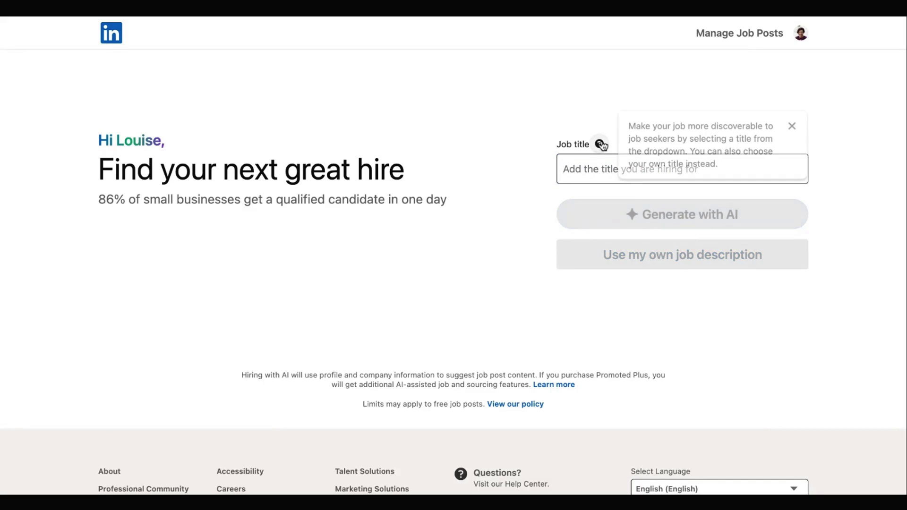
{"action": "left_click", "coordinate": [587, 168]}
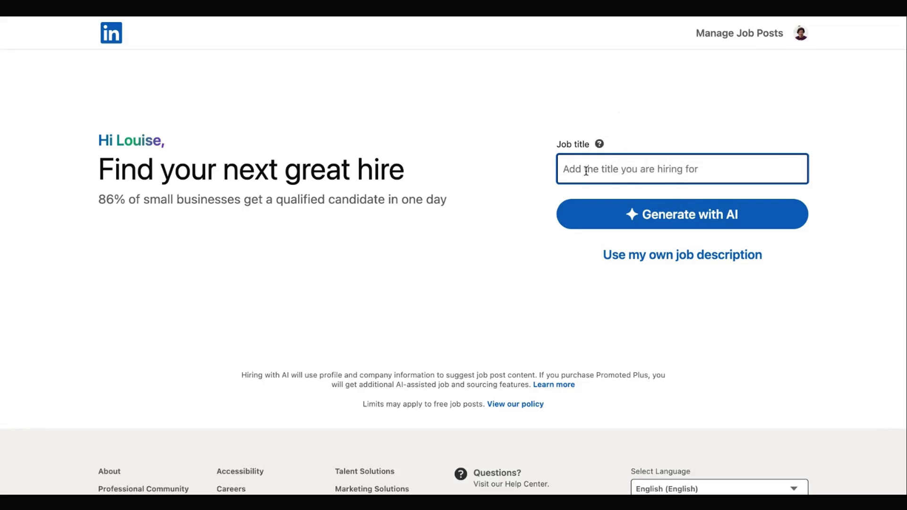
{"action": "left_click", "coordinate": [600, 144]}
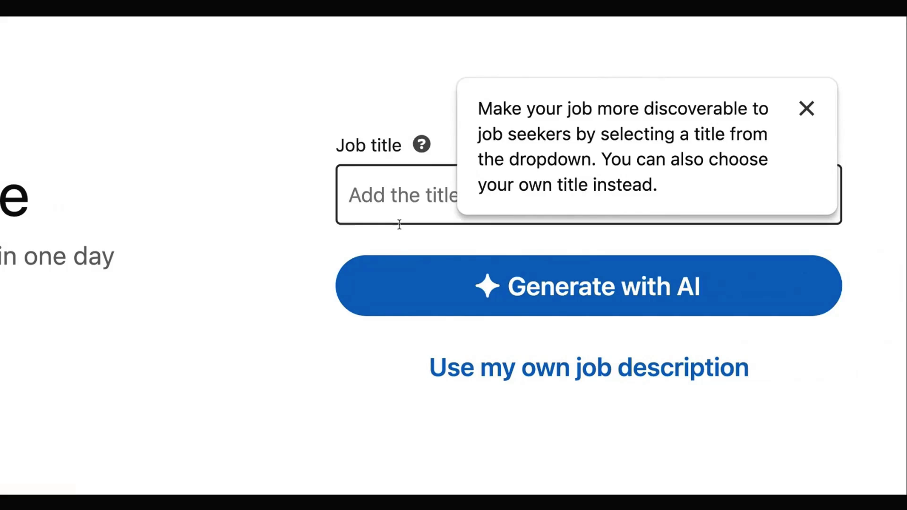
{"action": "left_click", "coordinate": [291, 255]}
Set the job title to the suggested Freelance Video Editor and generate the job description with AI
{"action": "left_click", "coordinate": [433, 194]}
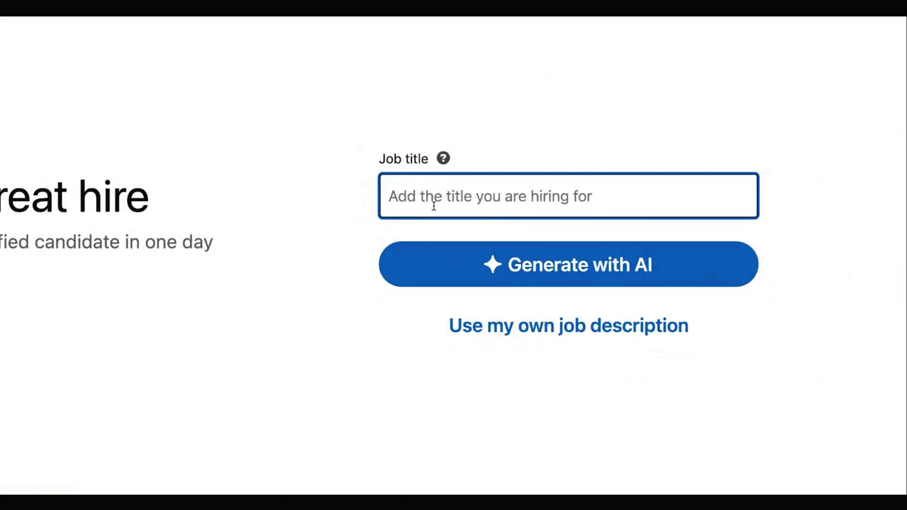
{"action": "type", "text": "freelance video"}
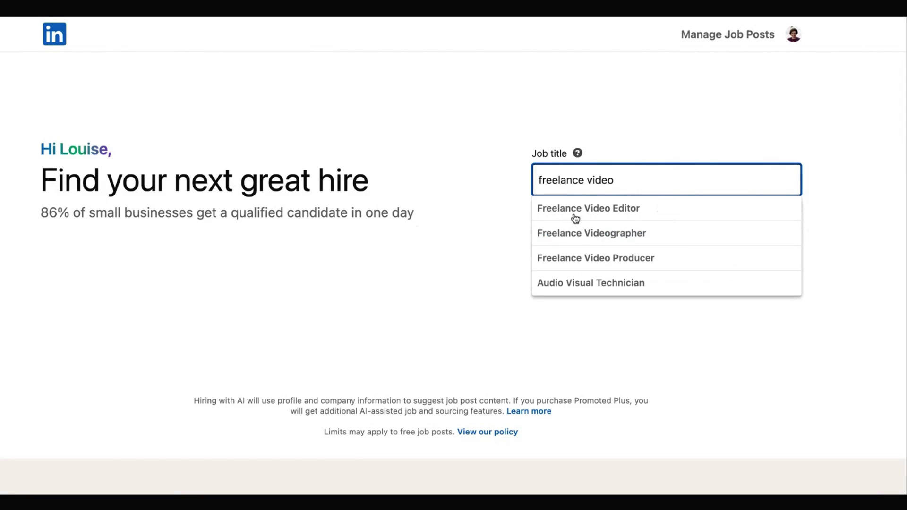
{"action": "left_click", "coordinate": [575, 218]}
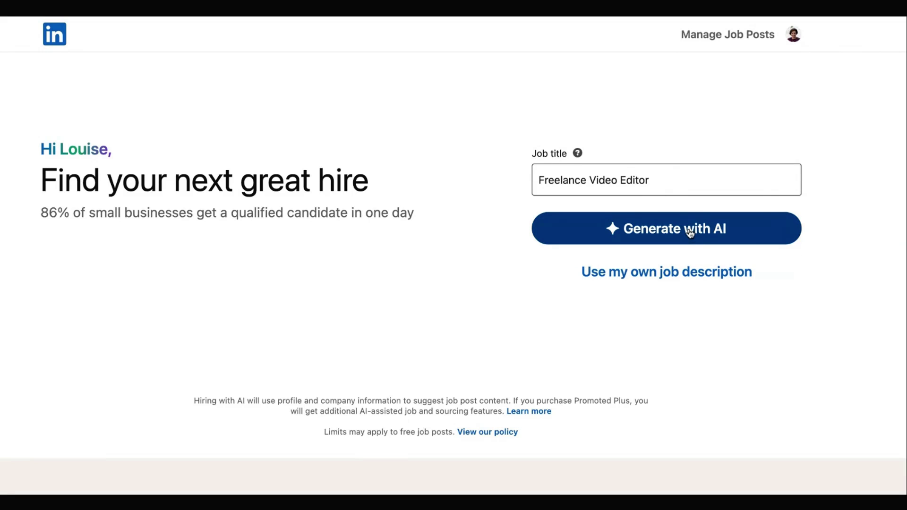
{"action": "left_click", "coordinate": [667, 229]}
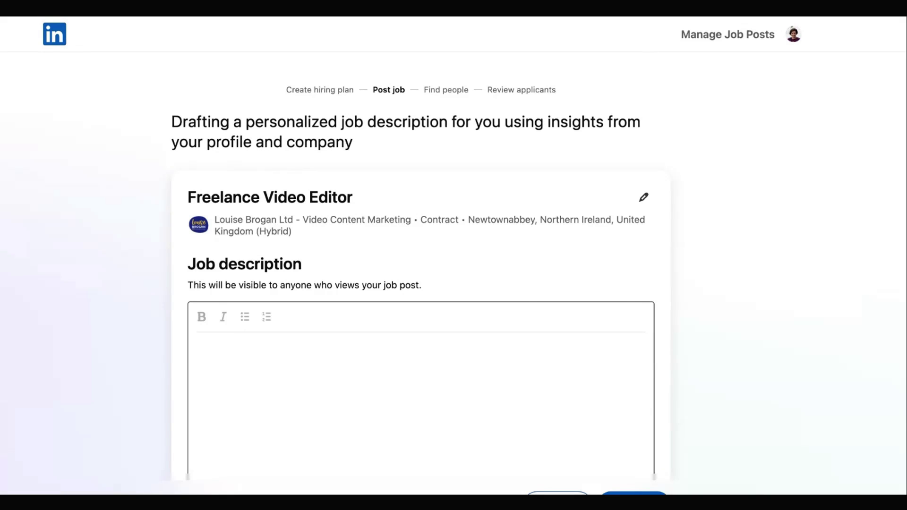
Replace the video production and editing duties in the role description with "video editing for LinkedIn and YouTube"
{"action": "left_click_drag", "start_coordinate": [357, 147], "coordinate": [196, 138]}
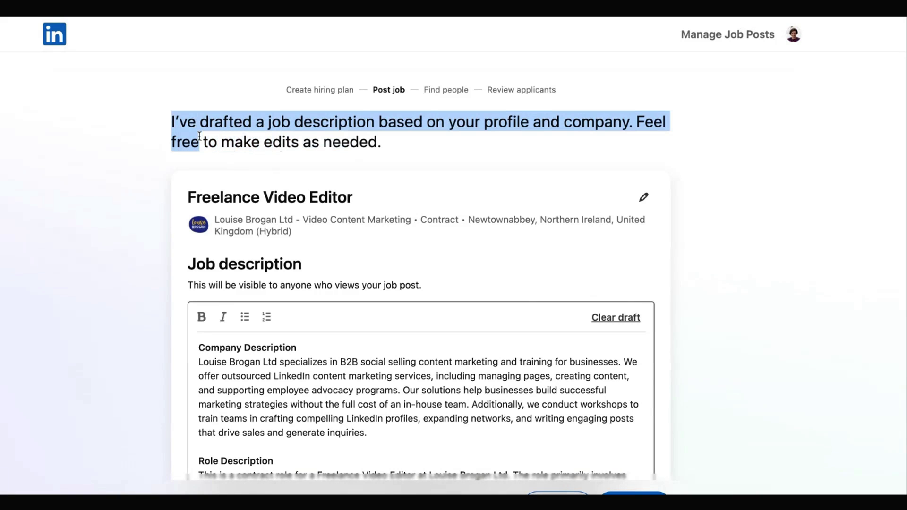
{"action": "left_click", "coordinate": [553, 119]}
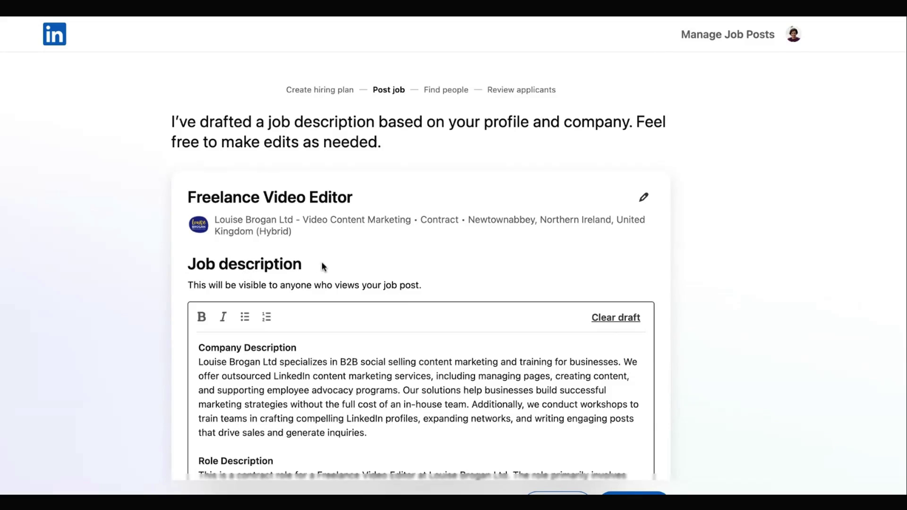
{"action": "scroll", "coordinate": [353, 268], "scroll_direction": "down", "scroll_amount": 3}
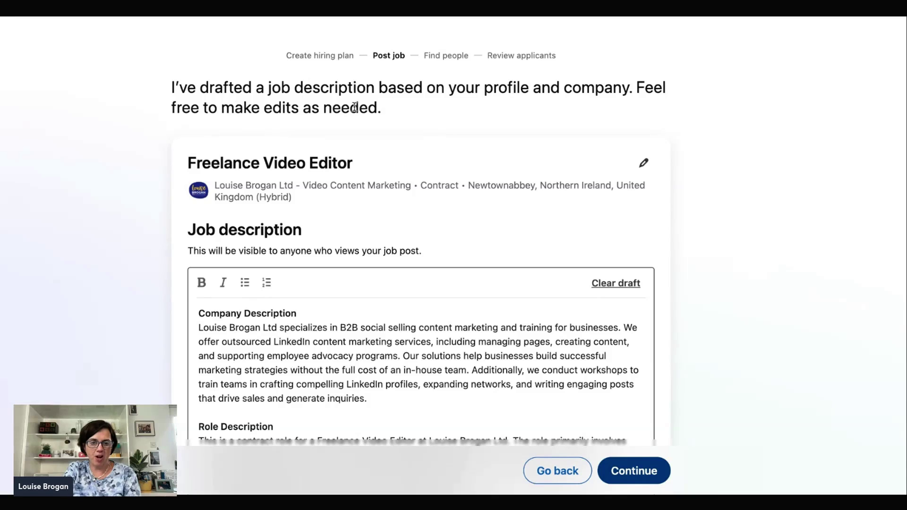
{"action": "scroll", "coordinate": [448, 179], "scroll_direction": "down", "scroll_amount": 3}
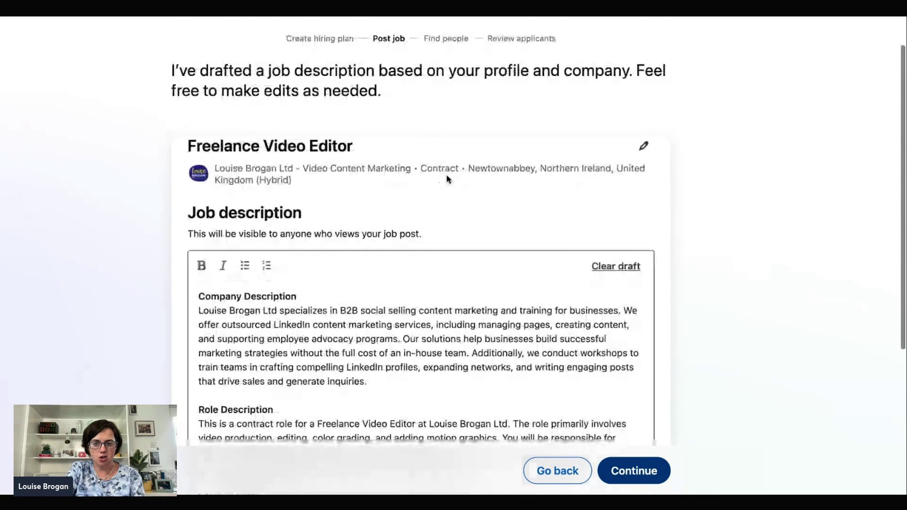
{"action": "scroll", "coordinate": [448, 179], "scroll_direction": "down", "scroll_amount": 3}
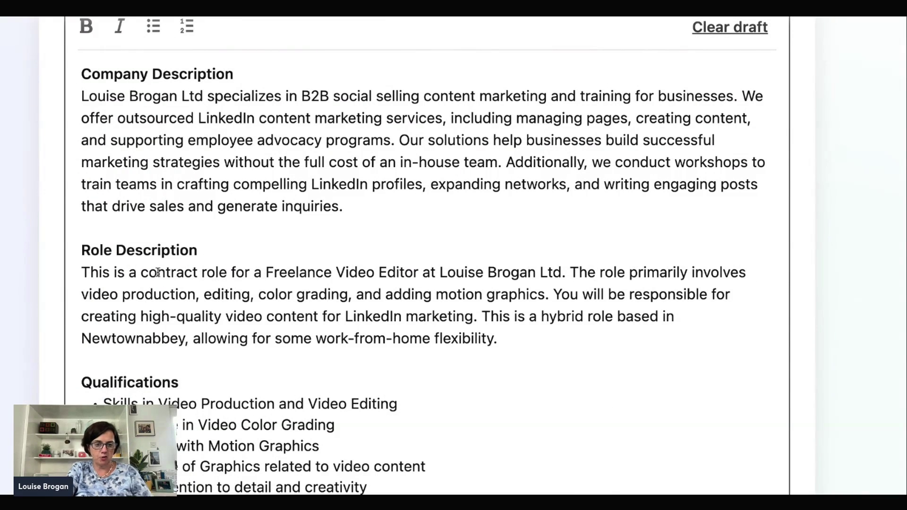
{"action": "left_click_drag", "start_coordinate": [196, 296], "coordinate": [151, 296]}
{"action": "key", "text": "BackSpace"}
{"action": "key", "text": "BackSpace"}
{"action": "key", "text": "BackSpace"}
{"action": "key", "text": "BackSpace"}
{"action": "key", "text": "BackSpace"}
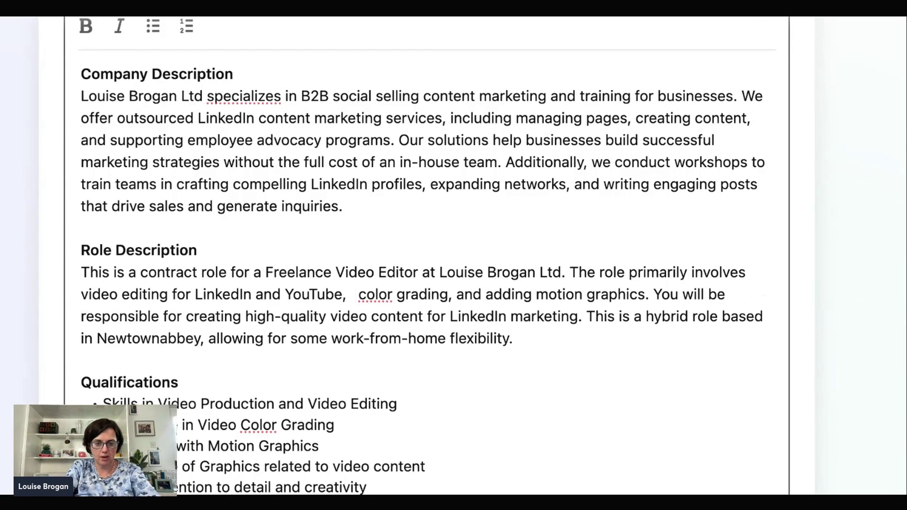
Respell "color" as "colour" in the role description and delete its closing sentence about the hybrid role in Newtownabbey
{"action": "left_click", "coordinate": [385, 295]}
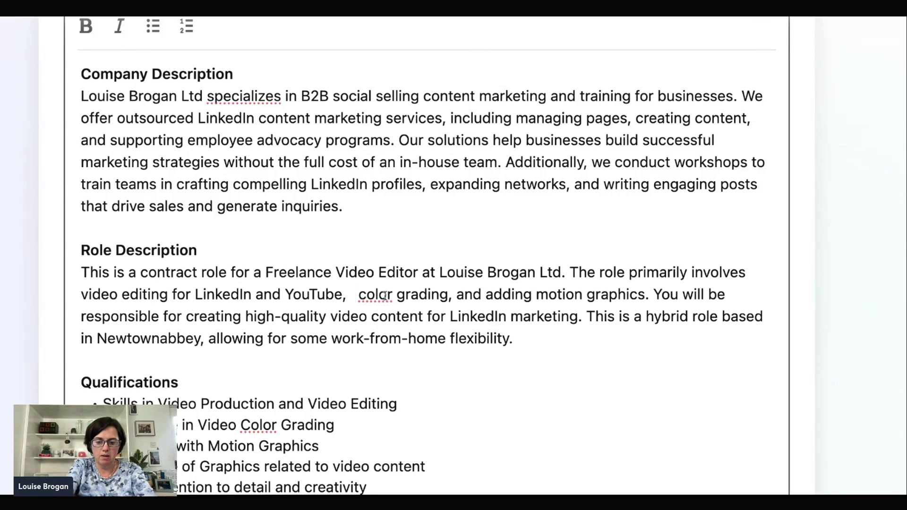
{"action": "type", "text": "u"}
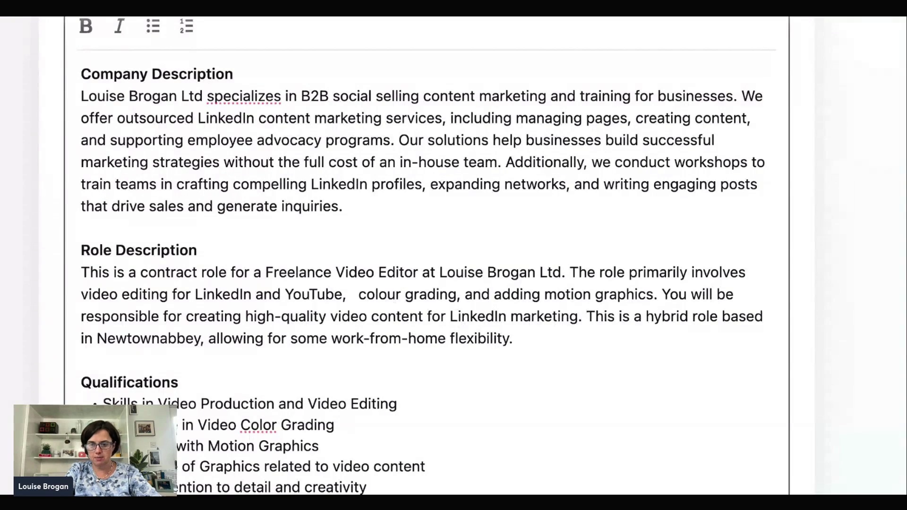
{"action": "left_click_drag", "start_coordinate": [586, 317], "coordinate": [590, 345]}
{"action": "key", "text": "BackSpace"}
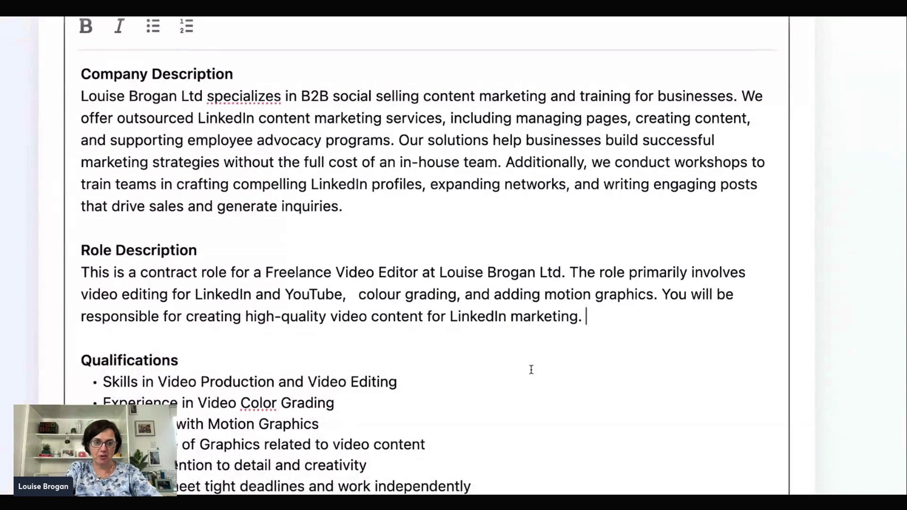
Respell "Color" as "Colour" in the video grading qualification and continue to the job settings
{"action": "scroll", "coordinate": [490, 367], "scroll_direction": "down", "scroll_amount": 5}
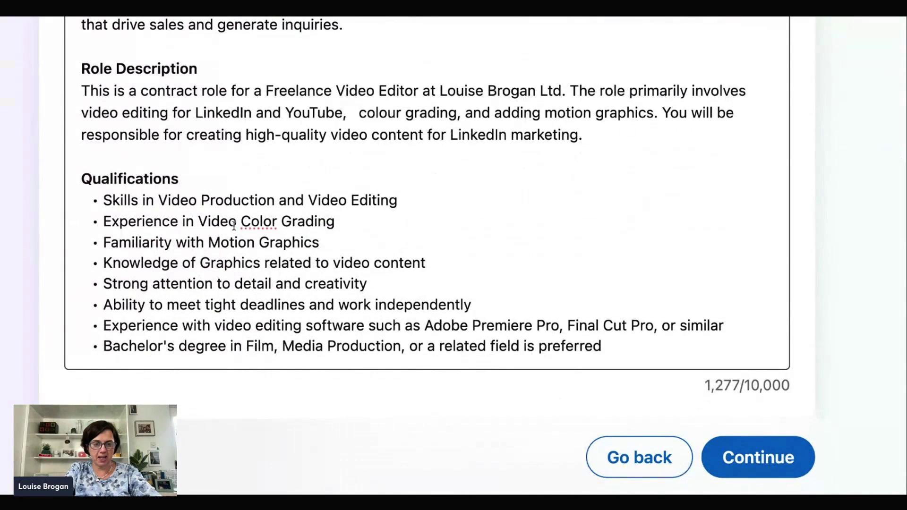
{"action": "left_click", "coordinate": [272, 222]}
{"action": "type", "text": "u"}
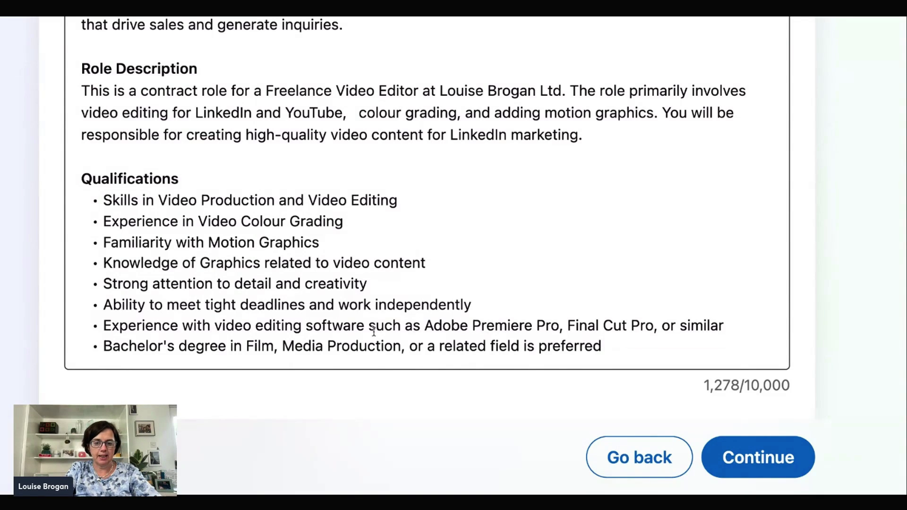
{"action": "left_click", "coordinate": [734, 464]}
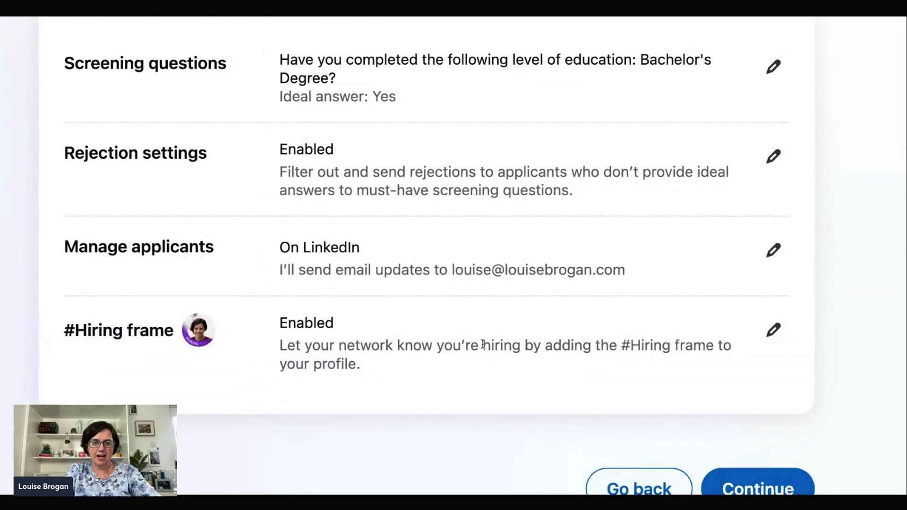
Open the screening questions for editing and make the Bachelor's Degree question a must-have qualification
{"action": "scroll", "coordinate": [482, 345], "scroll_direction": "up", "scroll_amount": 6}
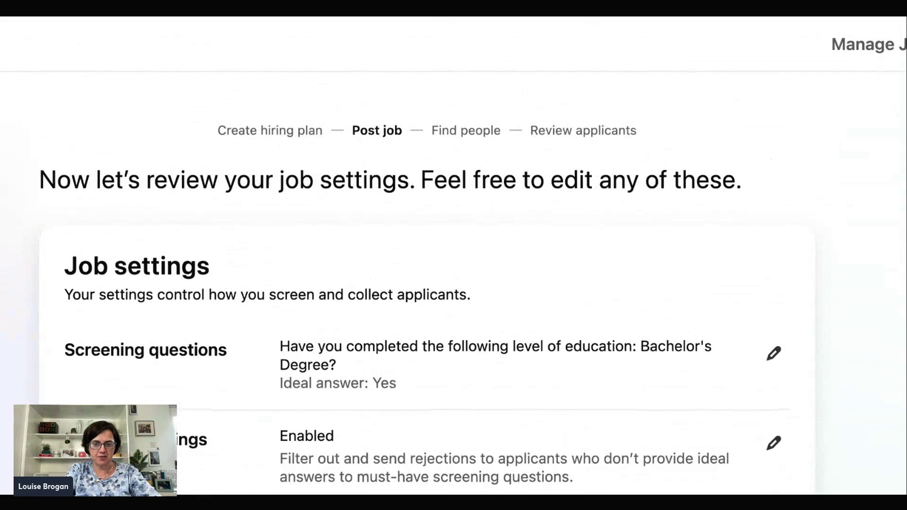
{"action": "scroll", "coordinate": [648, 288], "scroll_direction": "down", "scroll_amount": 2}
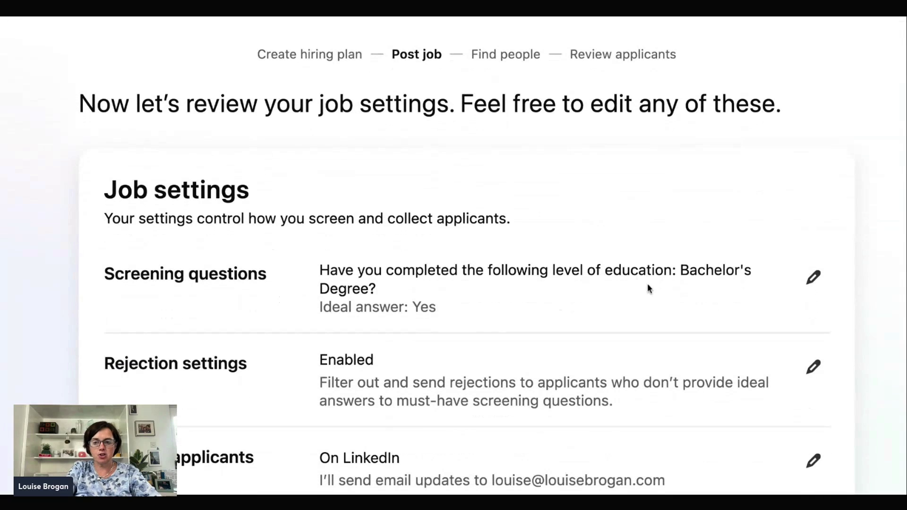
{"action": "left_click", "coordinate": [820, 283]}
{"action": "scroll", "coordinate": [642, 287], "scroll_direction": "down", "scroll_amount": 3}
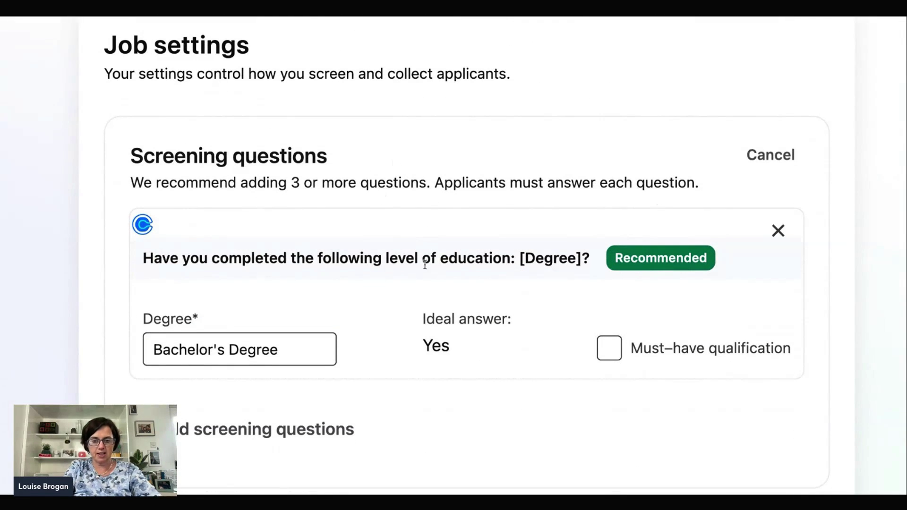
{"action": "scroll", "coordinate": [446, 319], "scroll_direction": "down", "scroll_amount": 2}
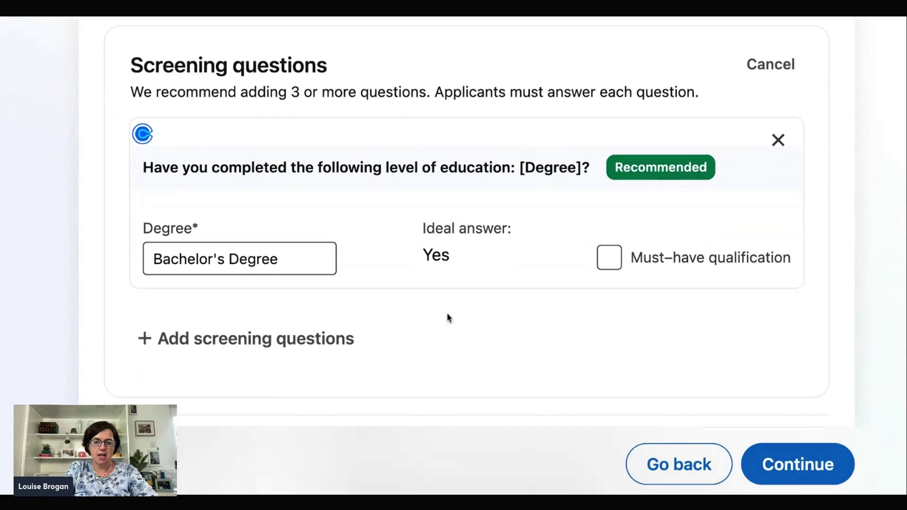
{"action": "left_click", "coordinate": [617, 259]}
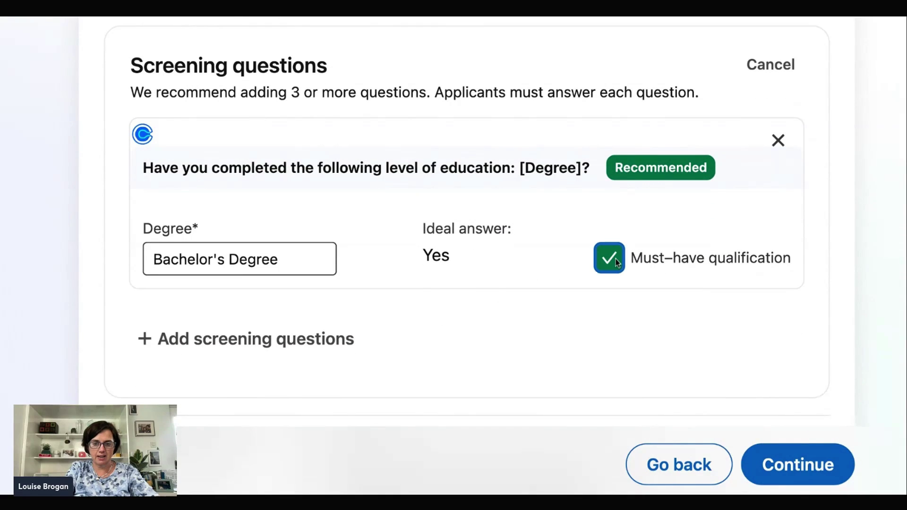
Add the Remote Work screening question and make it a must-have qualification
{"action": "left_click", "coordinate": [316, 341]}
{"action": "scroll", "coordinate": [314, 344], "scroll_direction": "down", "scroll_amount": 5}
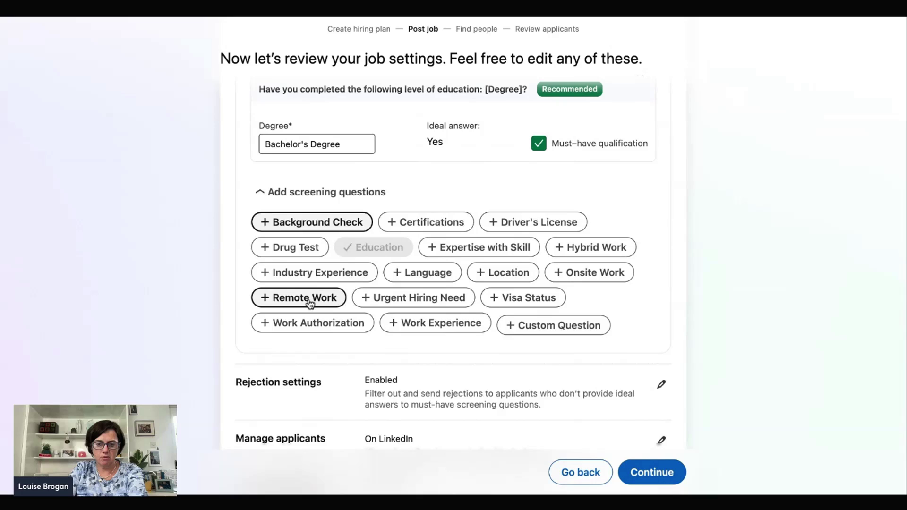
{"action": "left_click", "coordinate": [310, 299]}
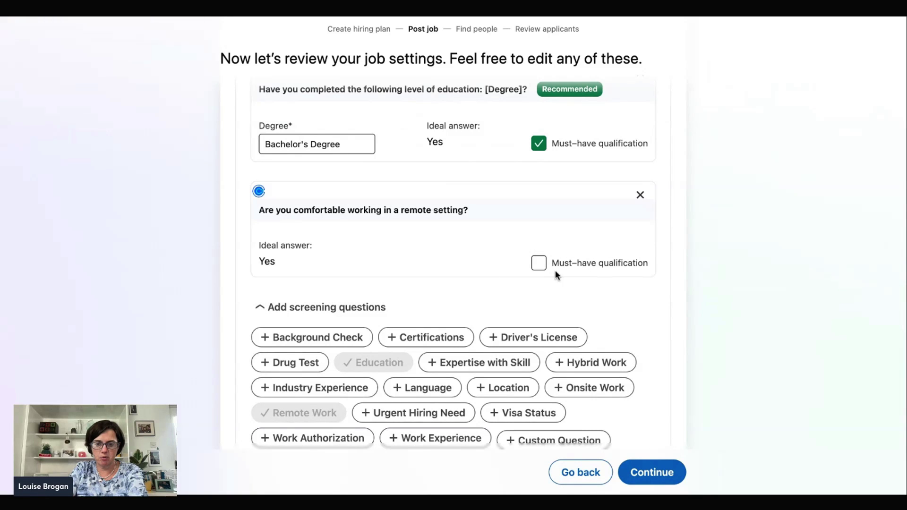
{"action": "left_click", "coordinate": [540, 263]}
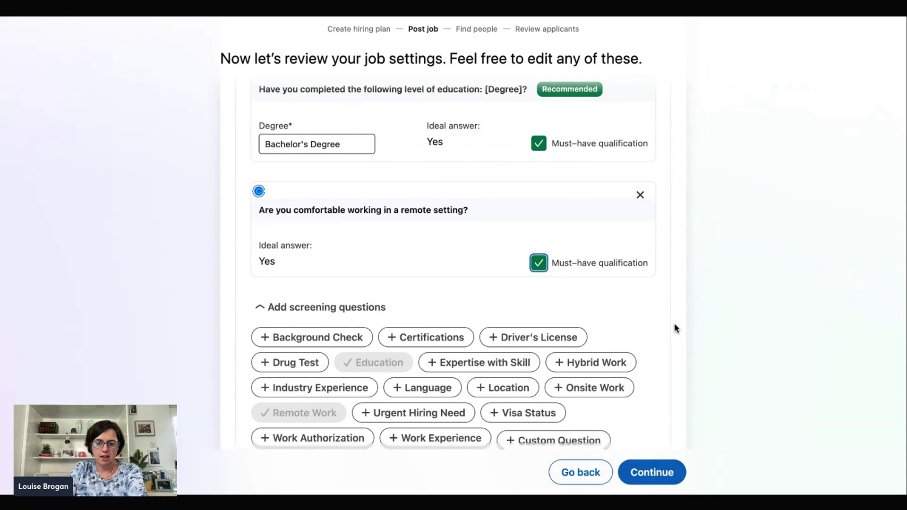
Add a Work Experience screening question with Writing/Editing as its job function
{"action": "scroll", "coordinate": [674, 325], "scroll_direction": "down", "scroll_amount": 3}
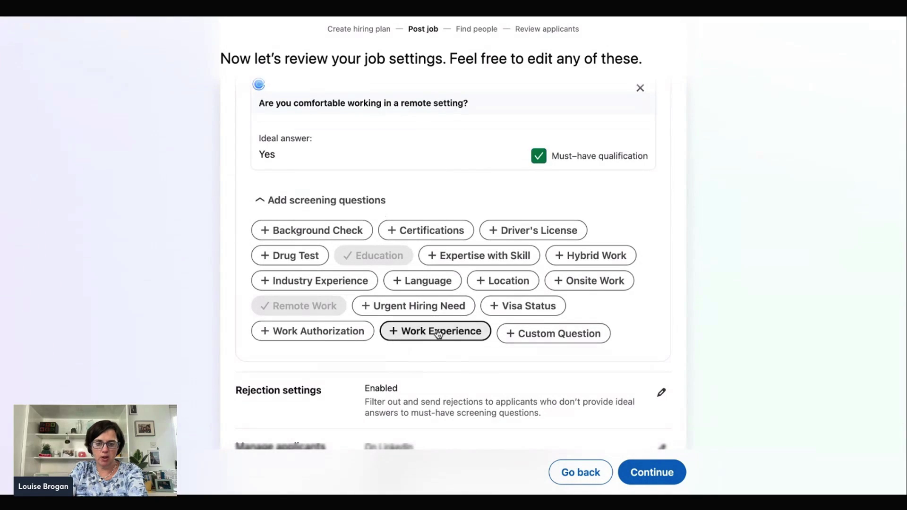
{"action": "left_click", "coordinate": [436, 331]}
{"action": "left_click", "coordinate": [343, 271]}
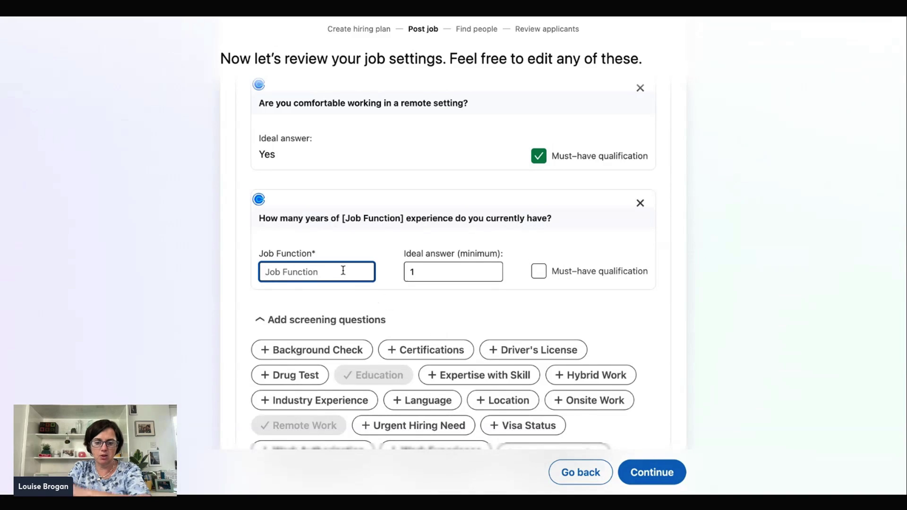
{"action": "type", "text": "Video"}
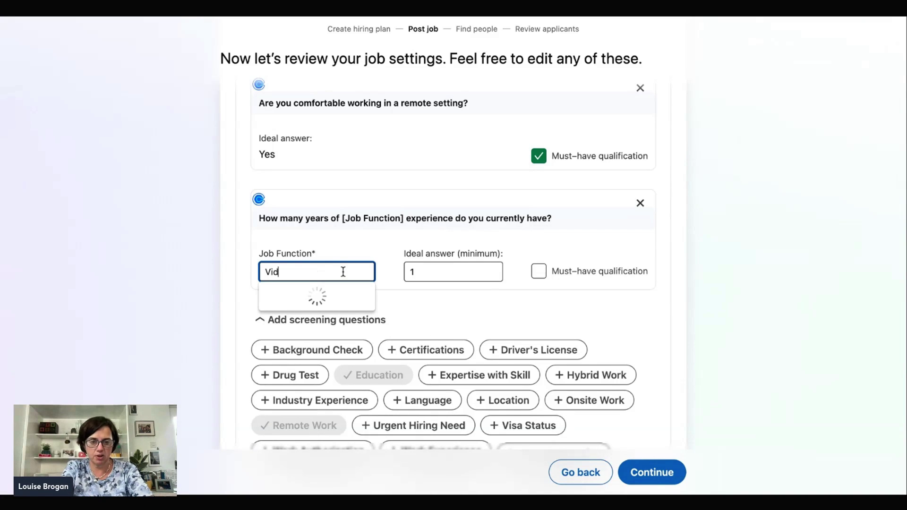
{"action": "key", "text": "BackSpace"}
{"action": "key", "text": "BackSpace"}
{"action": "key", "text": "BackSpace"}
{"action": "key", "text": "BackSpace"}
{"action": "key", "text": "BackSpace"}
{"action": "type", "text": "edi"}
{"action": "left_click", "coordinate": [342, 302]}
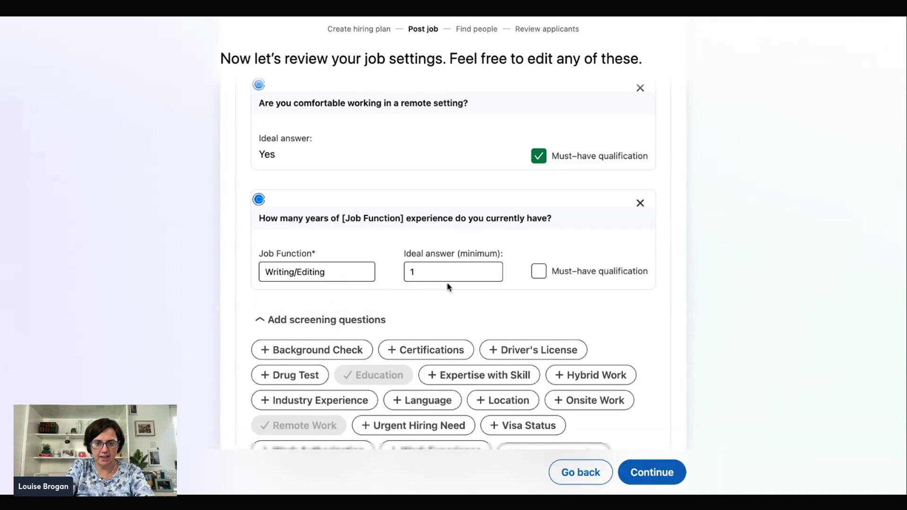
Make the Writing/Editing experience question a must-have, and add a must-have Expertise with Skill question for YouTube Video Creation
{"action": "left_click", "coordinate": [538, 272]}
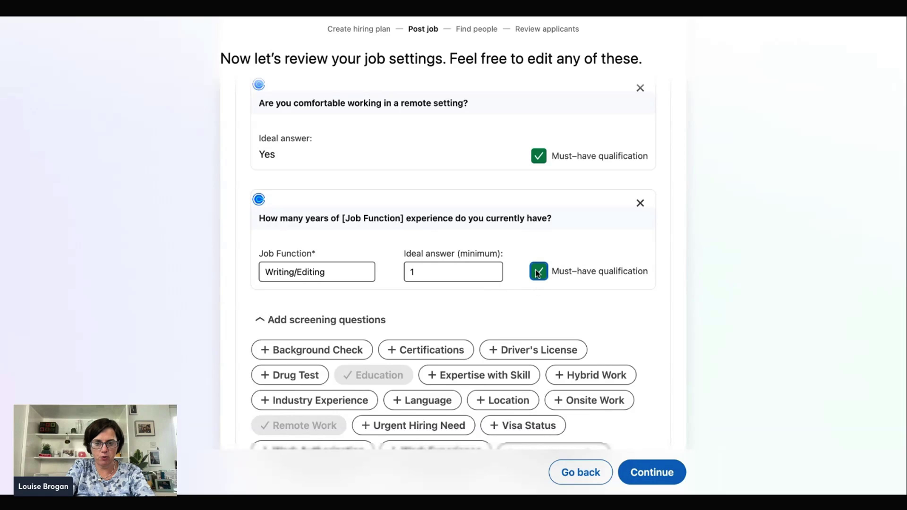
{"action": "scroll", "coordinate": [177, 331], "scroll_direction": "down", "scroll_amount": 2}
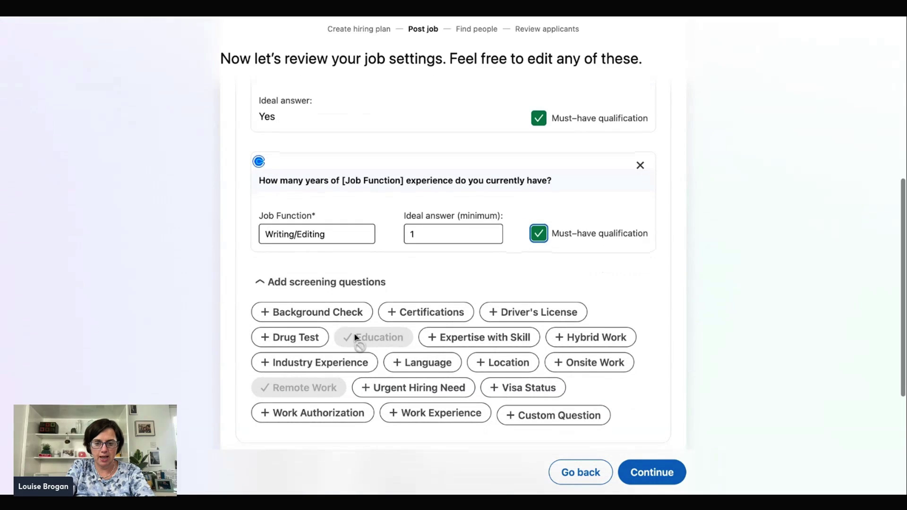
{"action": "left_click", "coordinate": [443, 340]}
{"action": "left_click", "coordinate": [338, 351]}
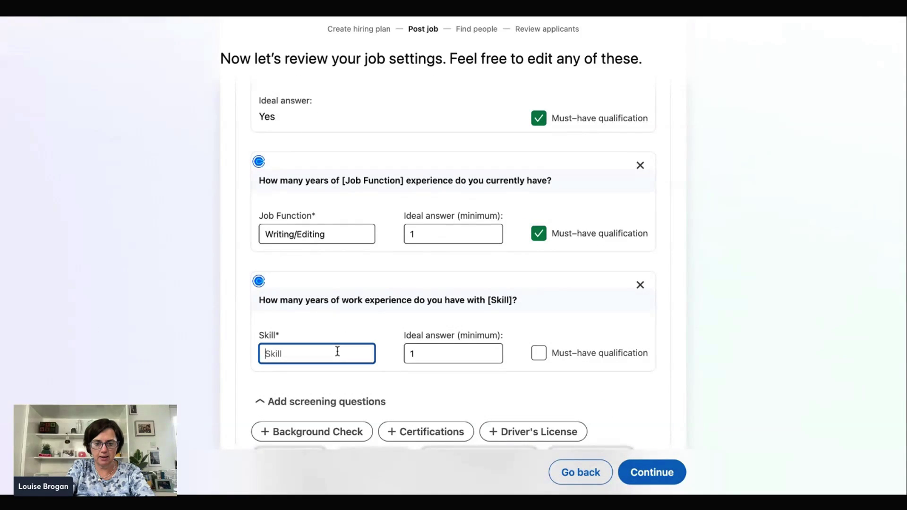
{"action": "type", "text": "video"}
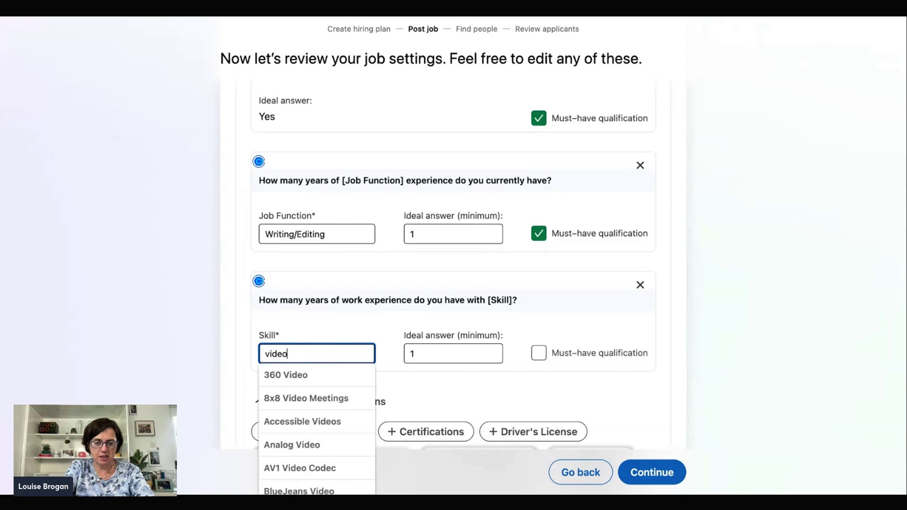
{"action": "scroll", "coordinate": [454, 263], "scroll_direction": "down", "scroll_amount": 1}
{"action": "type", "text": "youtube"}
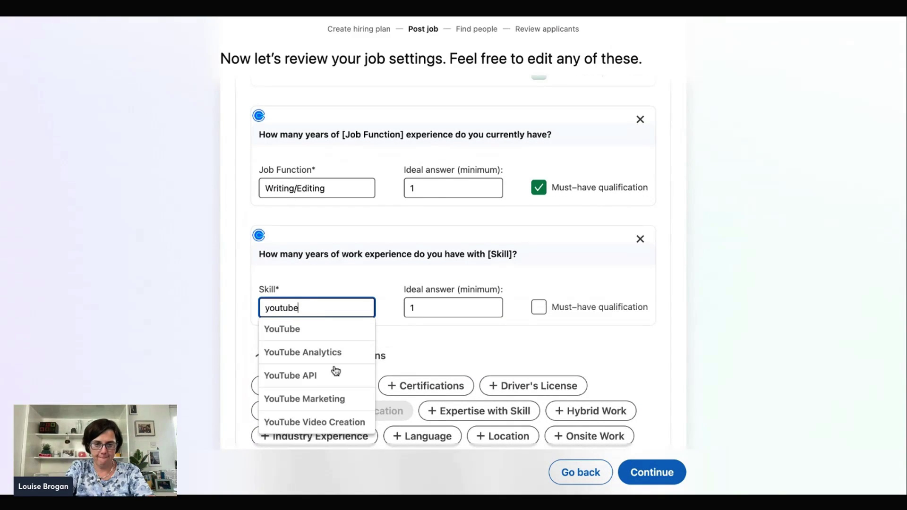
{"action": "scroll", "coordinate": [334, 397], "scroll_direction": "down", "scroll_amount": 1}
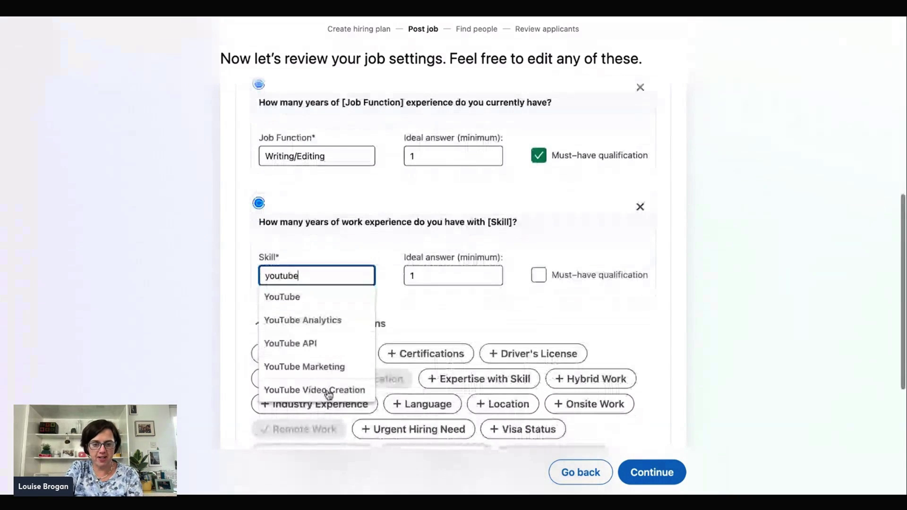
{"action": "left_click", "coordinate": [334, 391]}
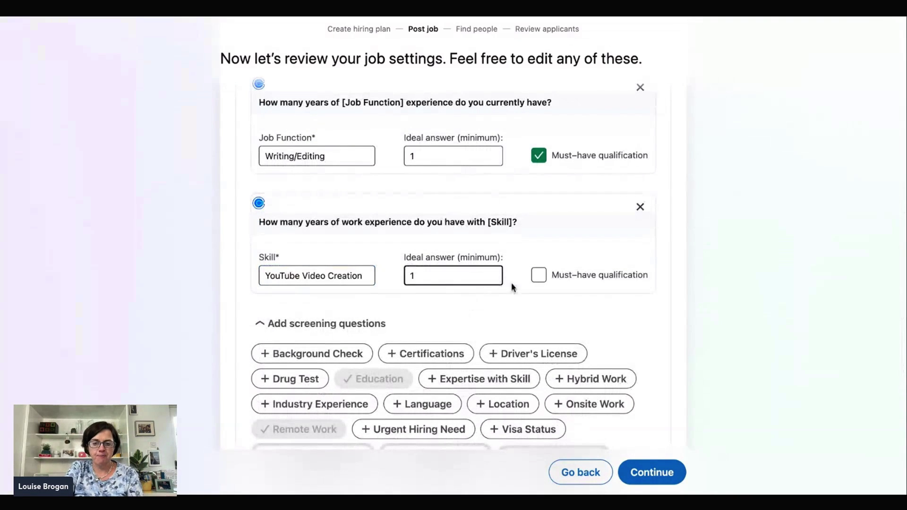
{"action": "left_click", "coordinate": [539, 275]}
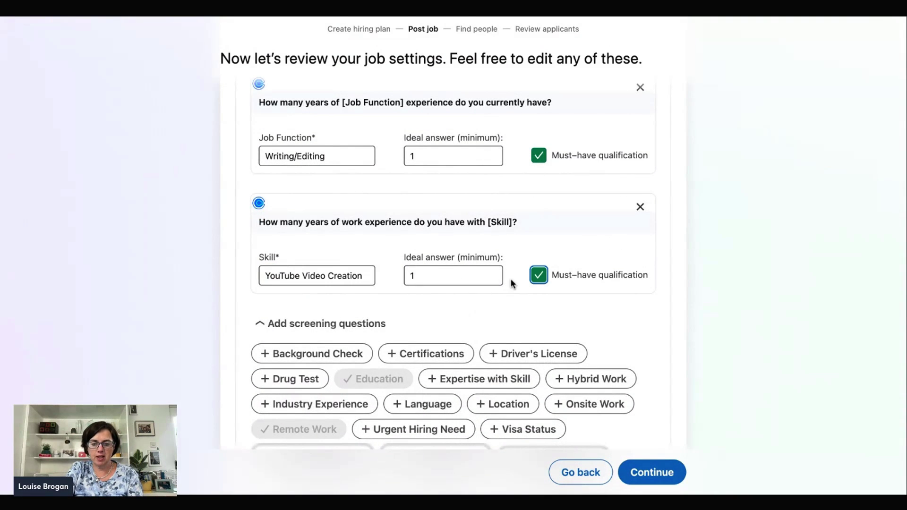
Open the rejection settings for editing and examine the message preview for applicants who don't meet must-have qualifications
{"action": "scroll", "coordinate": [561, 291], "scroll_direction": "up", "scroll_amount": 6}
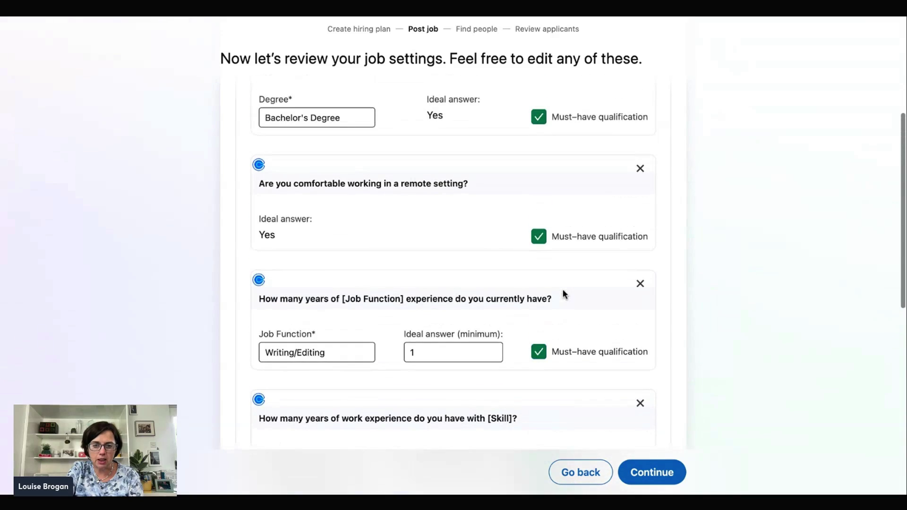
{"action": "scroll", "coordinate": [562, 288], "scroll_direction": "down", "scroll_amount": 9}
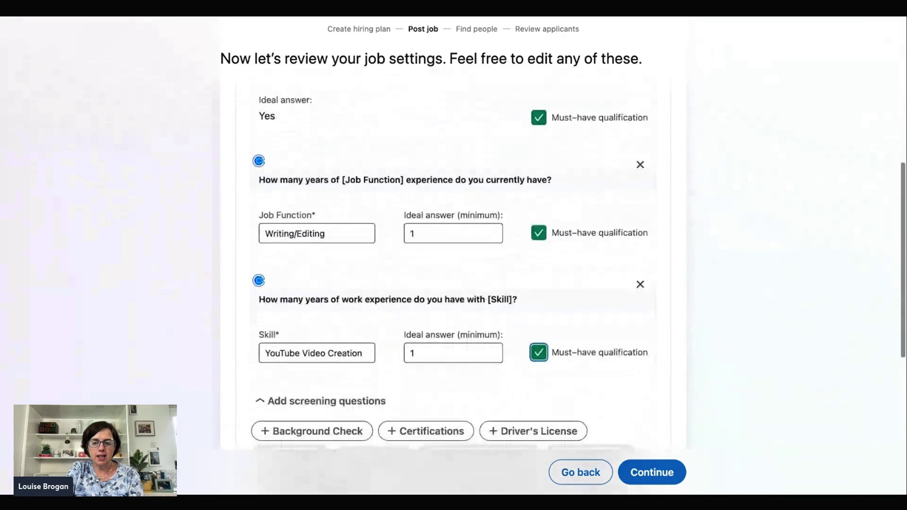
{"action": "scroll", "coordinate": [562, 288], "scroll_direction": "down", "scroll_amount": 3}
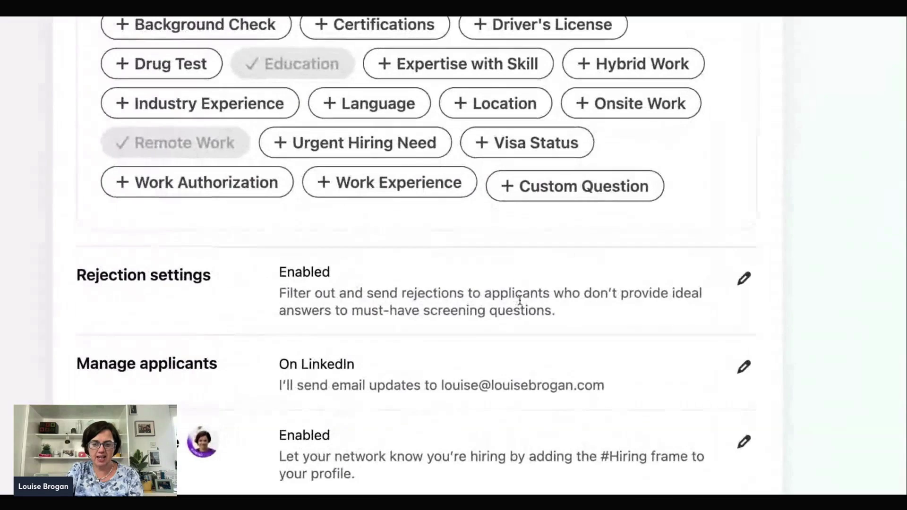
{"action": "left_click", "coordinate": [744, 280]}
{"action": "scroll", "coordinate": [477, 335], "scroll_direction": "down", "scroll_amount": 2}
{"action": "left_click", "coordinate": [166, 352]}
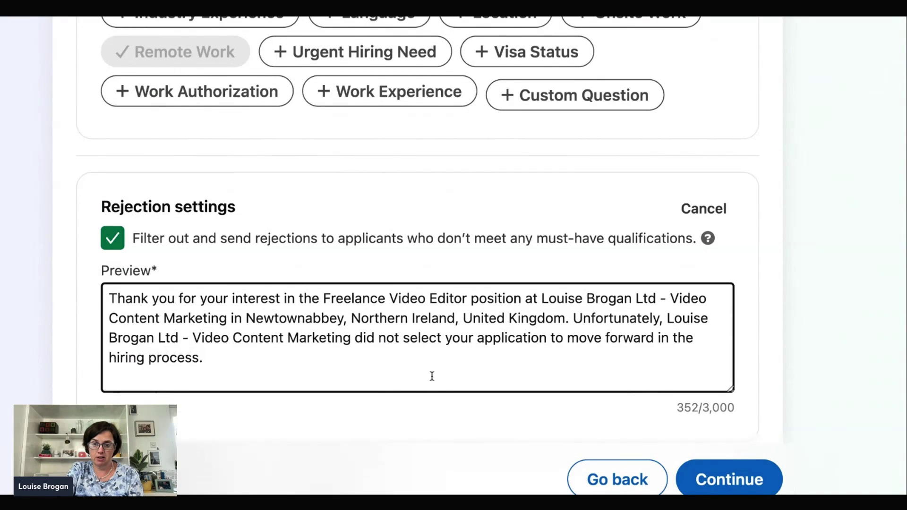
Check the options for where to manage applicants, keep On LinkedIn, and continue to the ideal qualifications
{"action": "scroll", "coordinate": [432, 376], "scroll_direction": "down", "scroll_amount": 5}
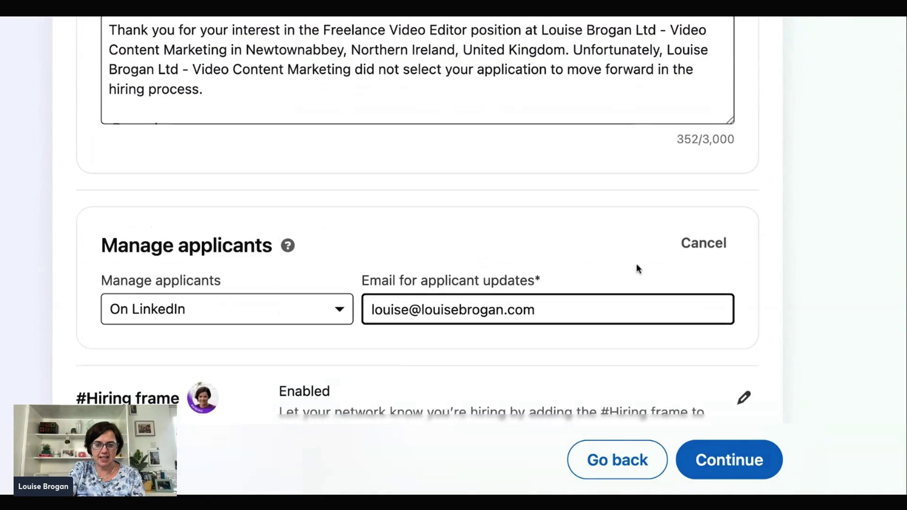
{"action": "left_click", "coordinate": [325, 314]}
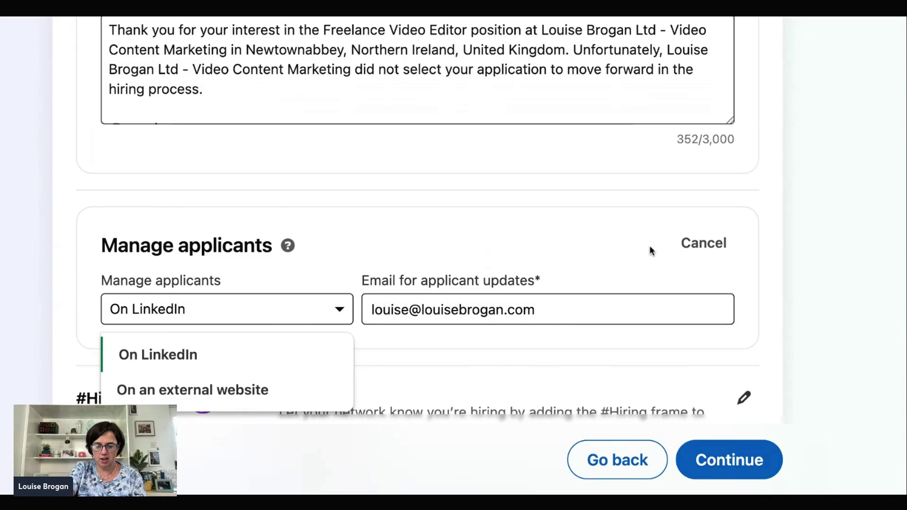
{"action": "left_click", "coordinate": [571, 258]}
{"action": "scroll", "coordinate": [571, 258], "scroll_direction": "down", "scroll_amount": 2}
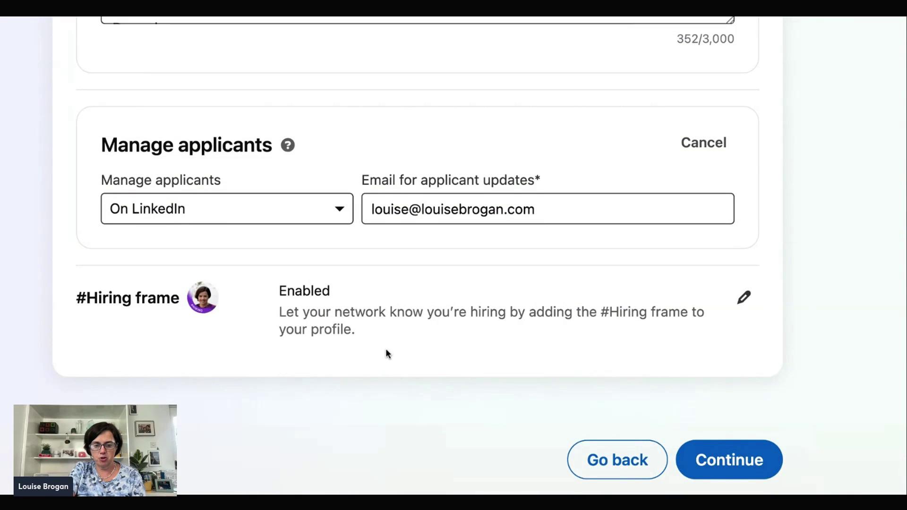
{"action": "left_click", "coordinate": [719, 465]}
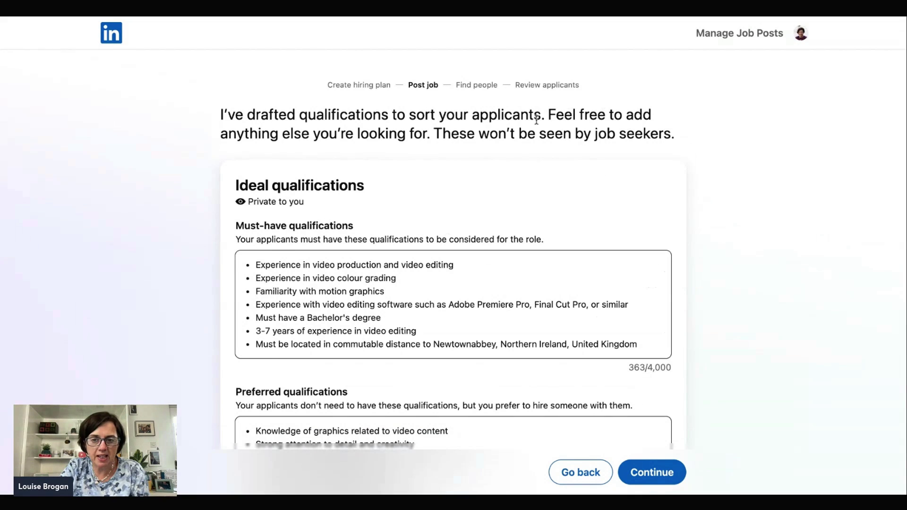
Move "Experience with YouTube video creation" from the preferred qualifications to the must-have list, below the Bachelor's degree item
{"action": "scroll", "coordinate": [510, 195], "scroll_direction": "down", "scroll_amount": 3}
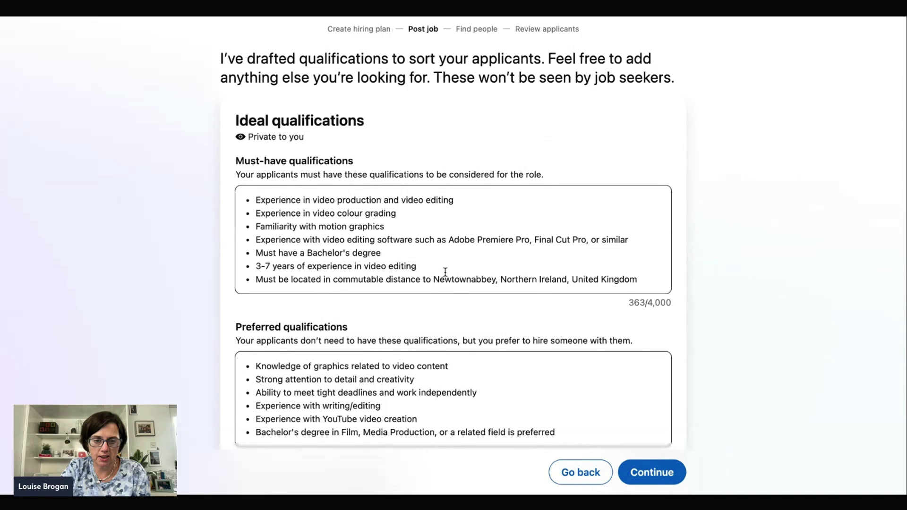
{"action": "scroll", "coordinate": [444, 269], "scroll_direction": "down", "scroll_amount": 4}
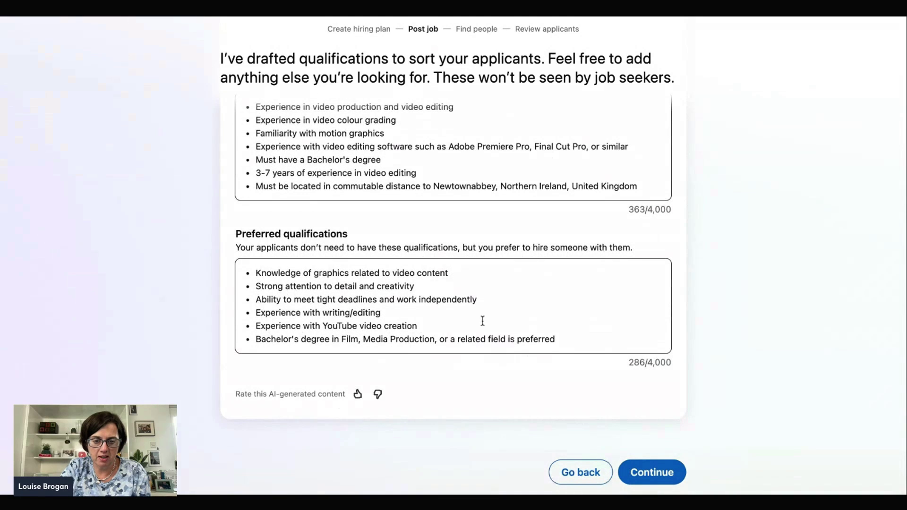
{"action": "left_click_drag", "start_coordinate": [431, 326], "coordinate": [254, 324]}
{"action": "key", "text": "ctrl+c"}
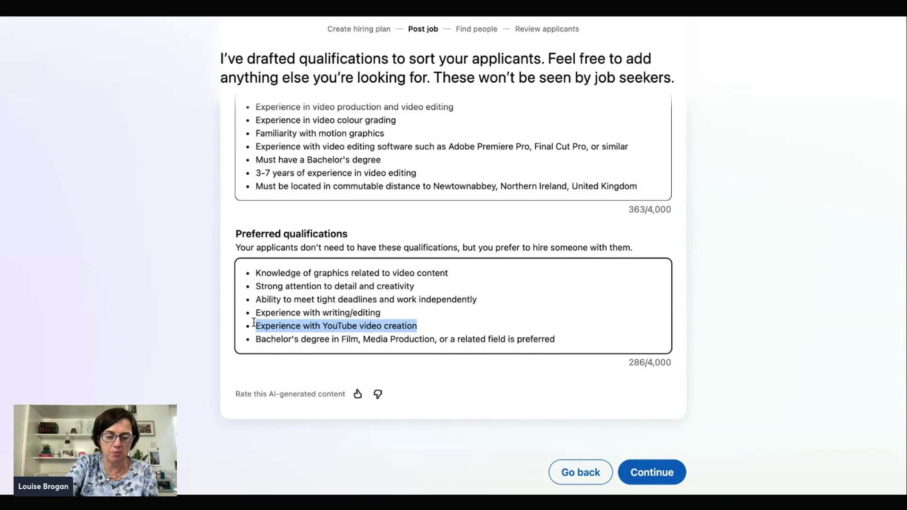
{"action": "left_click", "coordinate": [415, 156]}
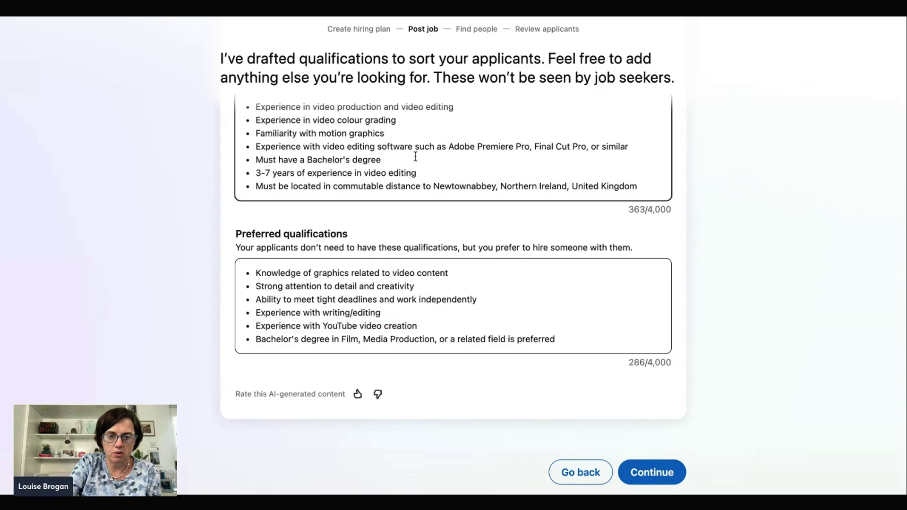
{"action": "key", "text": "Return"}
{"action": "key", "text": "ctrl+v"}
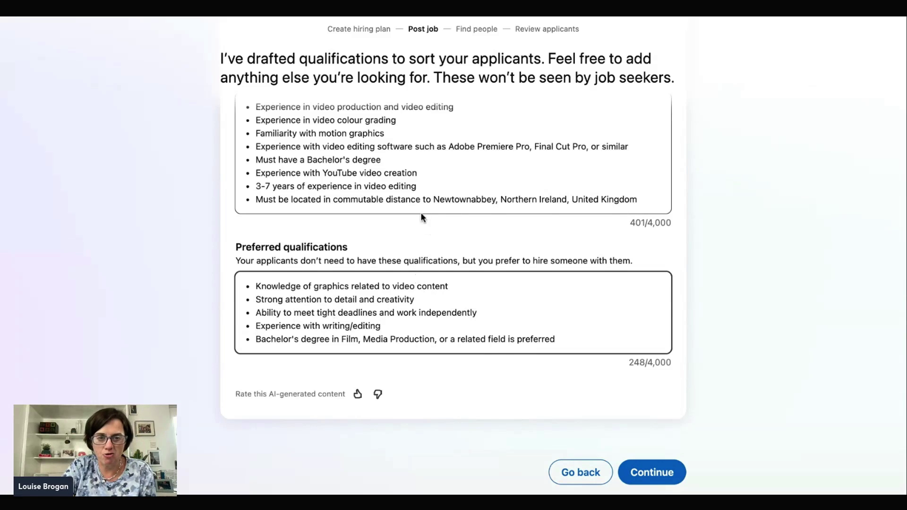
Delete the Bachelor's degree and commutable distance items from the must-have qualifications
{"action": "scroll", "coordinate": [456, 192], "scroll_direction": "up", "scroll_amount": 2}
{"action": "left_click_drag", "start_coordinate": [427, 197], "coordinate": [217, 201]}
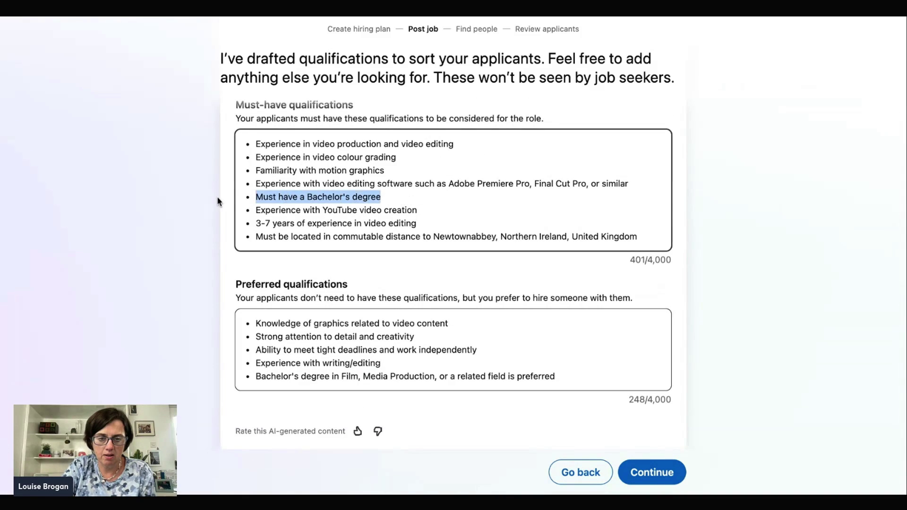
{"action": "key", "text": "BackSpace"}
{"action": "key", "text": "BackSpace"}
{"action": "type", "text": "r"}
{"action": "left_click_drag", "start_coordinate": [638, 224], "coordinate": [258, 221]}
{"action": "key", "text": "BackSpace"}
{"action": "key", "text": "BackSpace"}
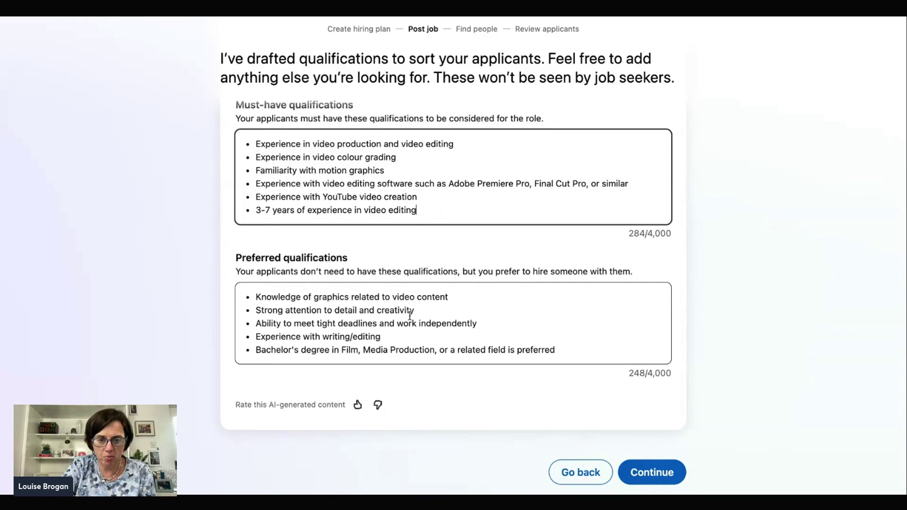
Give the AI-generated qualifications a positive rating and continue to the job promotion options
{"action": "scroll", "coordinate": [509, 415], "scroll_direction": "down", "scroll_amount": 1}
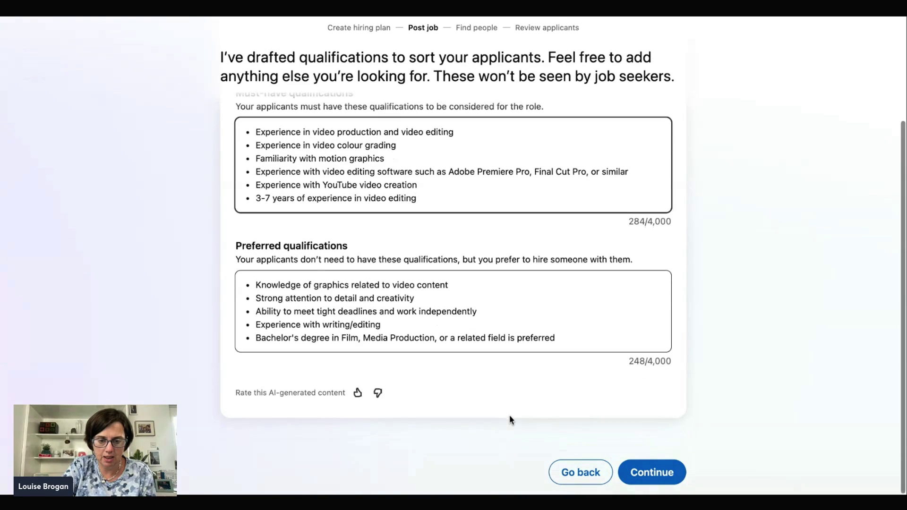
{"action": "left_click", "coordinate": [359, 394]}
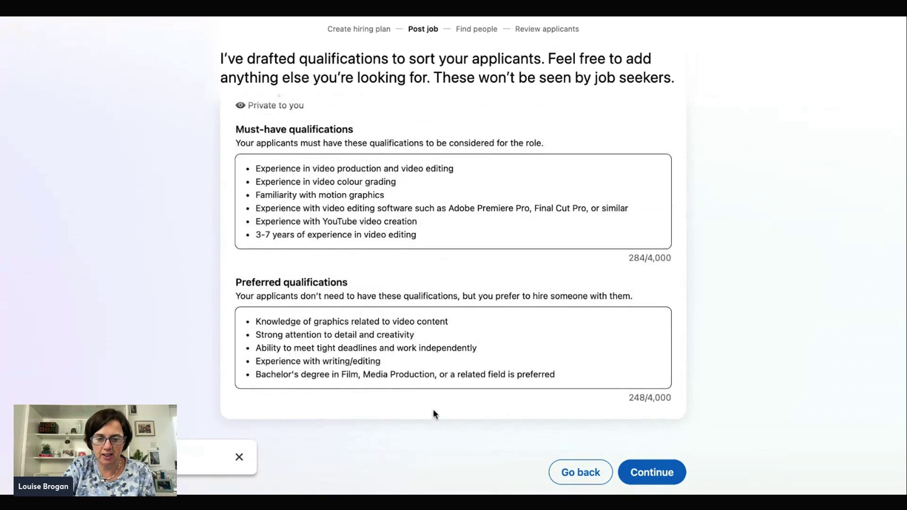
{"action": "left_click", "coordinate": [634, 474]}
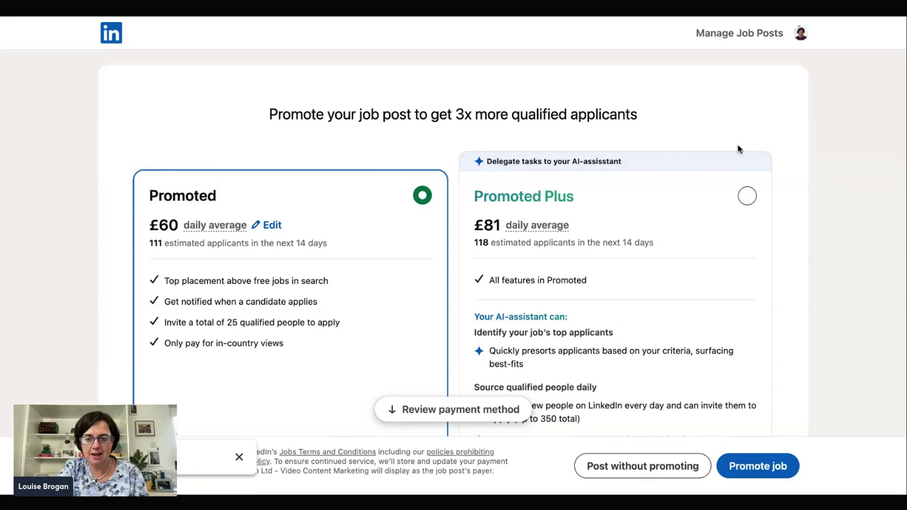
Look through the promotion plans and checkout details, and post the job without promoting it
{"action": "scroll", "coordinate": [823, 236], "scroll_direction": "down", "scroll_amount": 10}
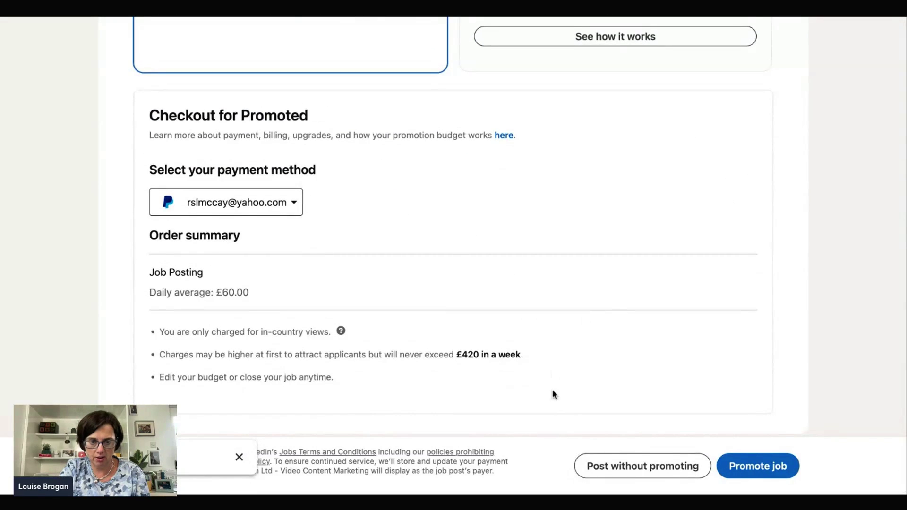
{"action": "left_click", "coordinate": [644, 467]}
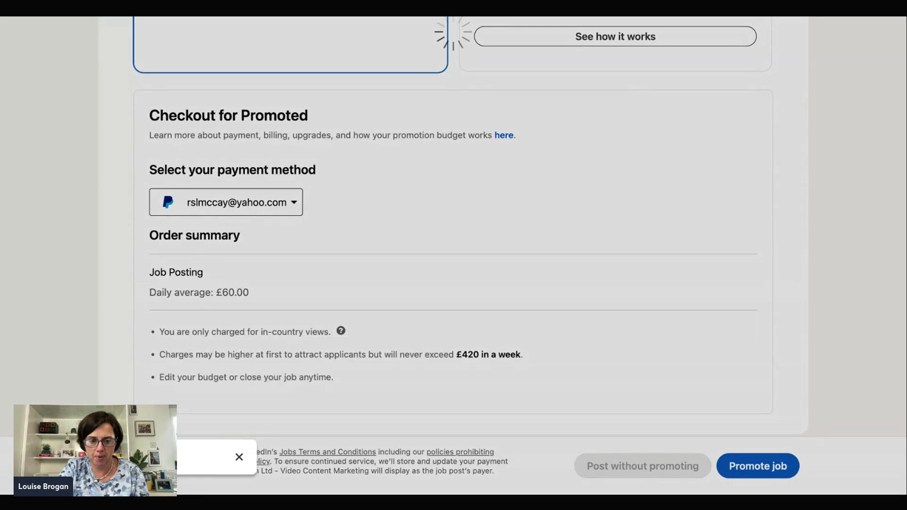